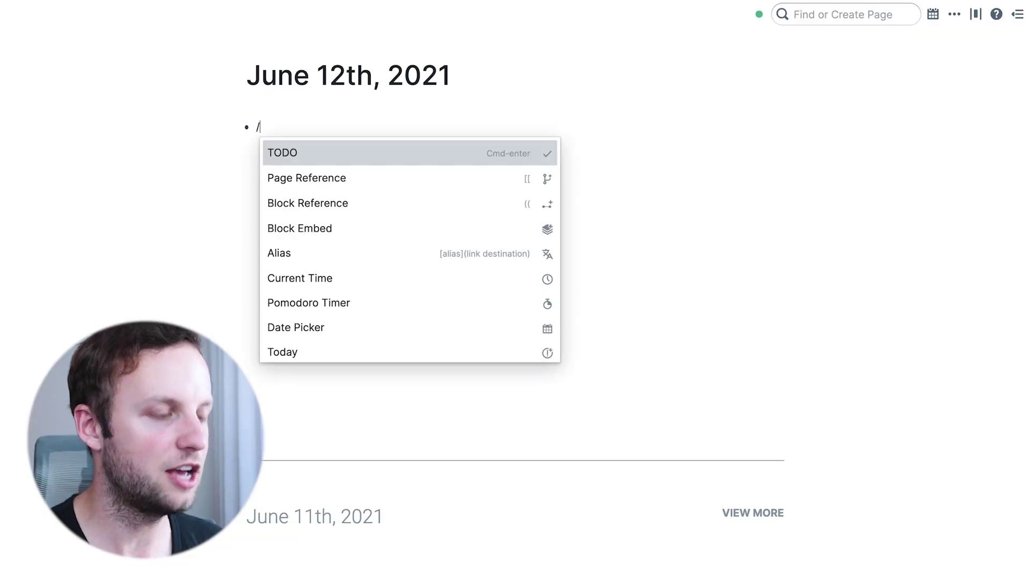
# Step: Insert the current time 18:24 with /curre, then add 'Recording' linked to the Top 5 Fun and Useful Functions page
pyautogui.write('curre')
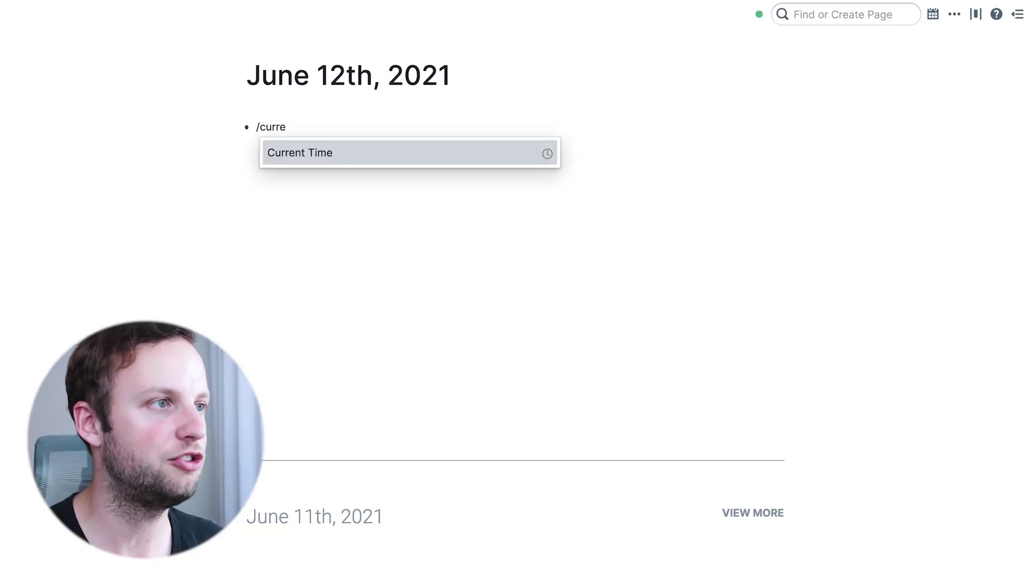
pyautogui.press('Return')
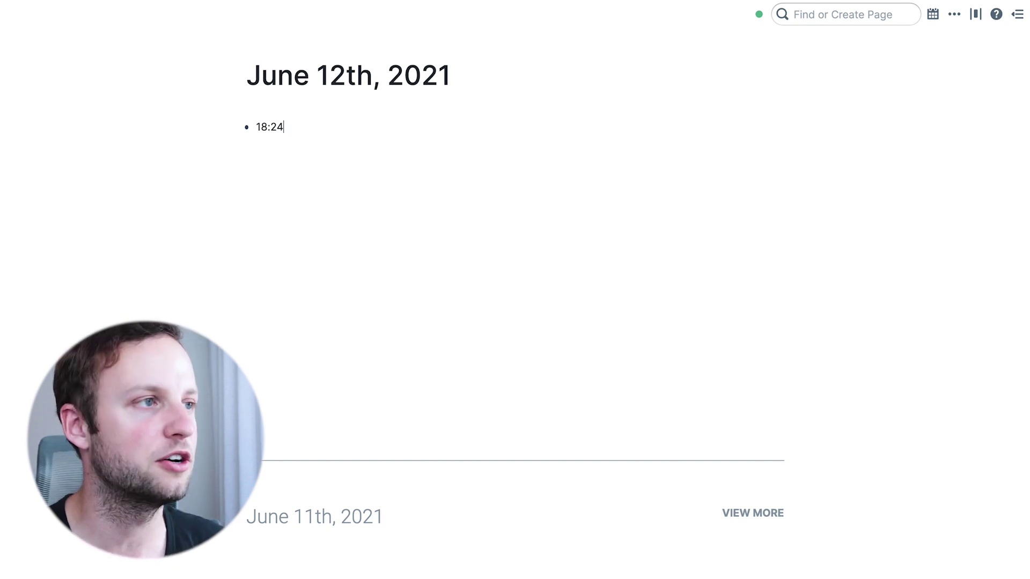
pyautogui.write('Recording ')
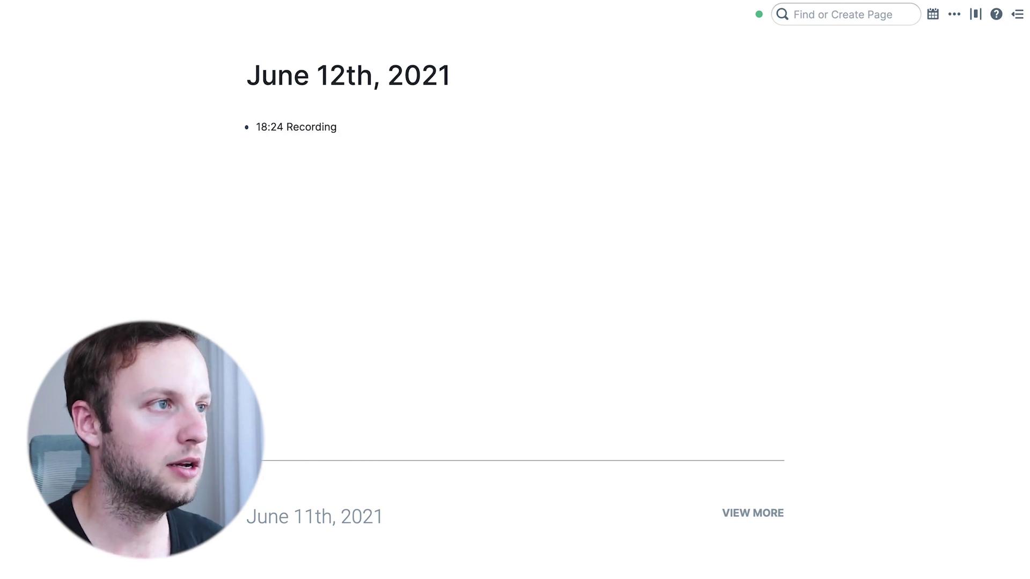
pyautogui.write('[[')
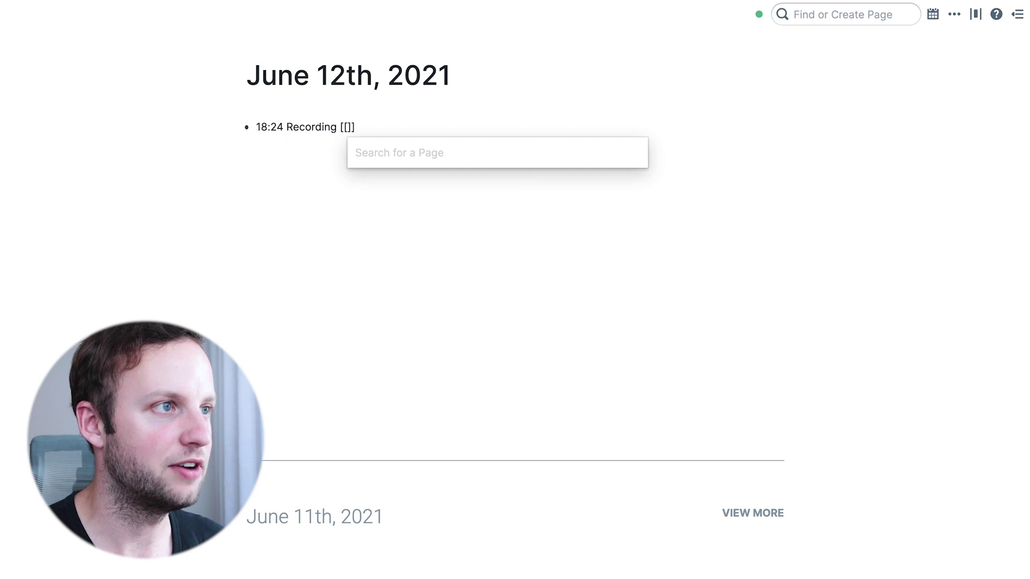
pyautogui.write('Top')
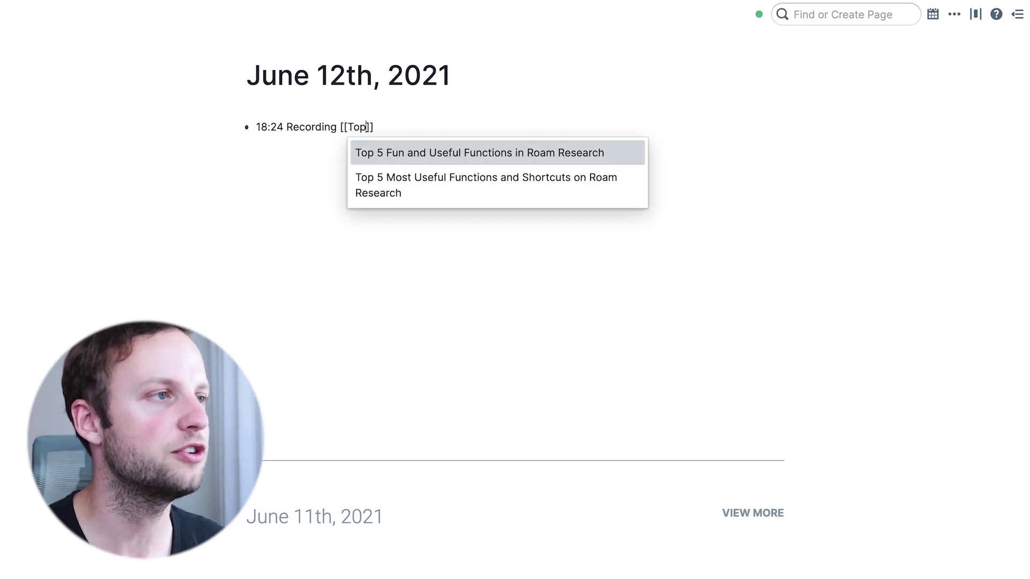
pyautogui.press('Return')
pyautogui.press('Return')
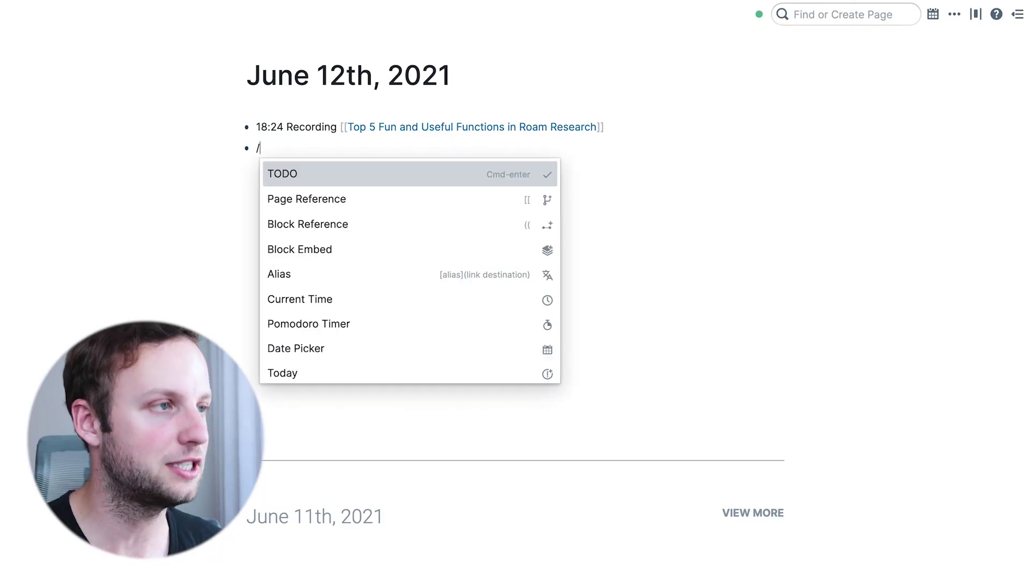
# Step: Insert links to June 12th, 2021 and June 13th, 2021 with /today and /tom, then start a new bullet
pyautogui.write('today')
pyautogui.press('Return')
pyautogui.write('/tom')
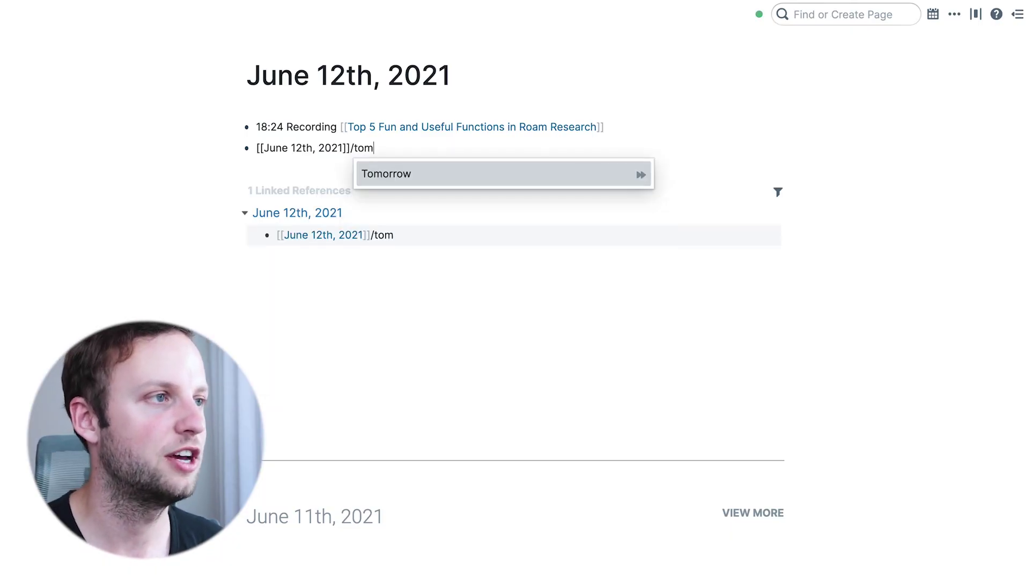
pyautogui.press('Return')
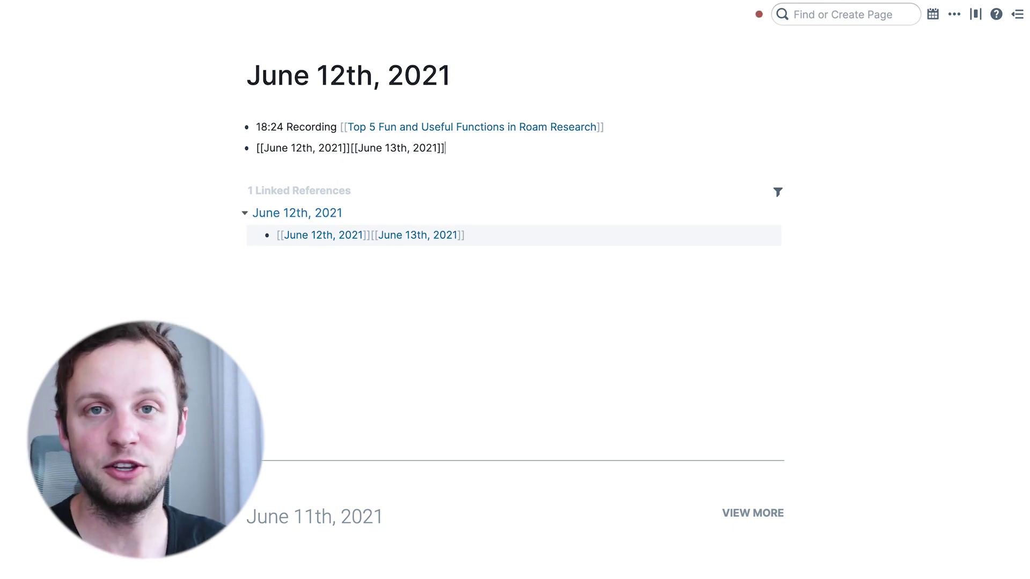
pyautogui.press('Return')
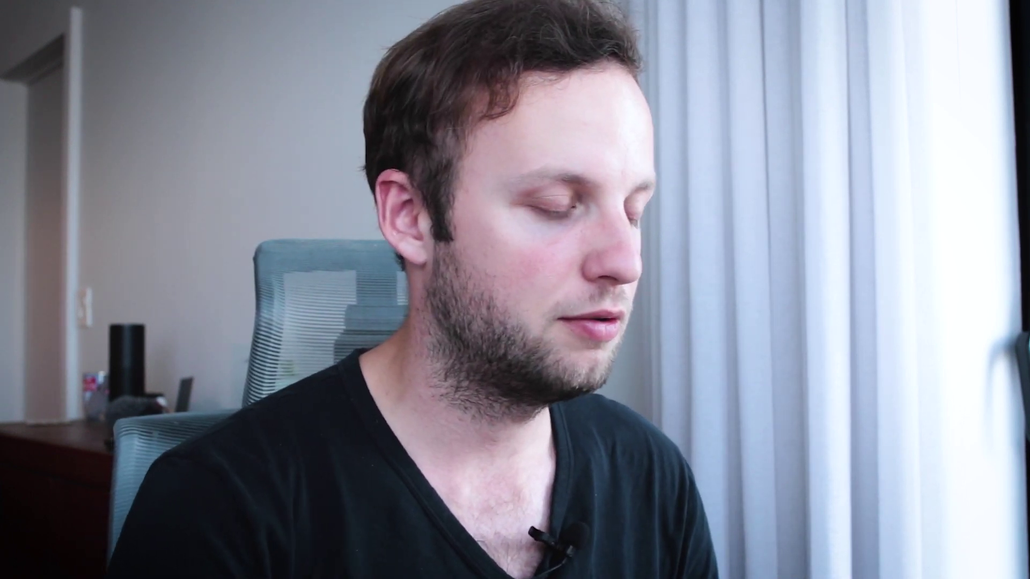
# Step: Write 'Recording' linked to The BIGGEST issues with Roam (and how to solve them), plus a June 13th, 2021 link
pyautogui.write('ecording ')
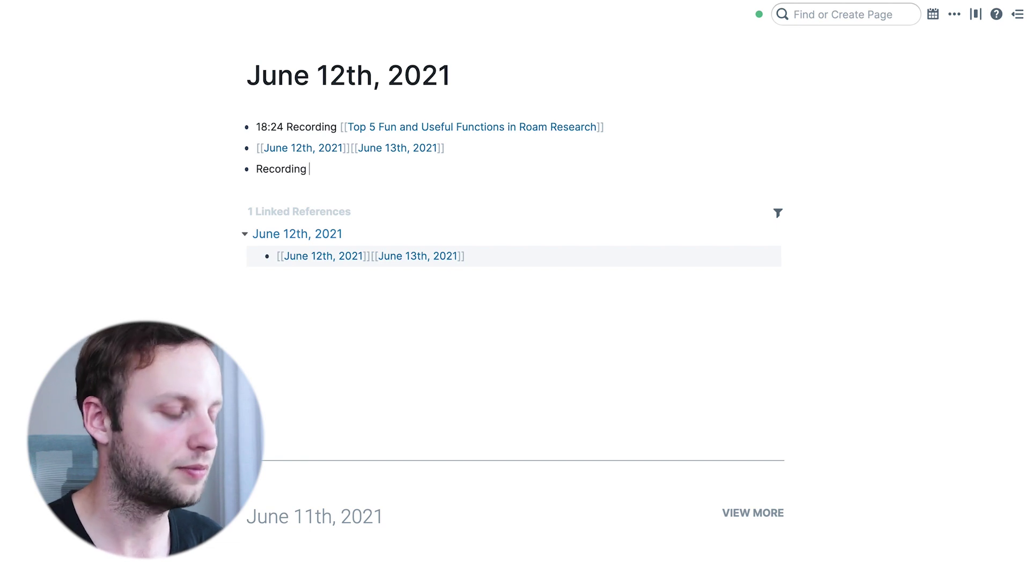
pyautogui.write('[[The bi')
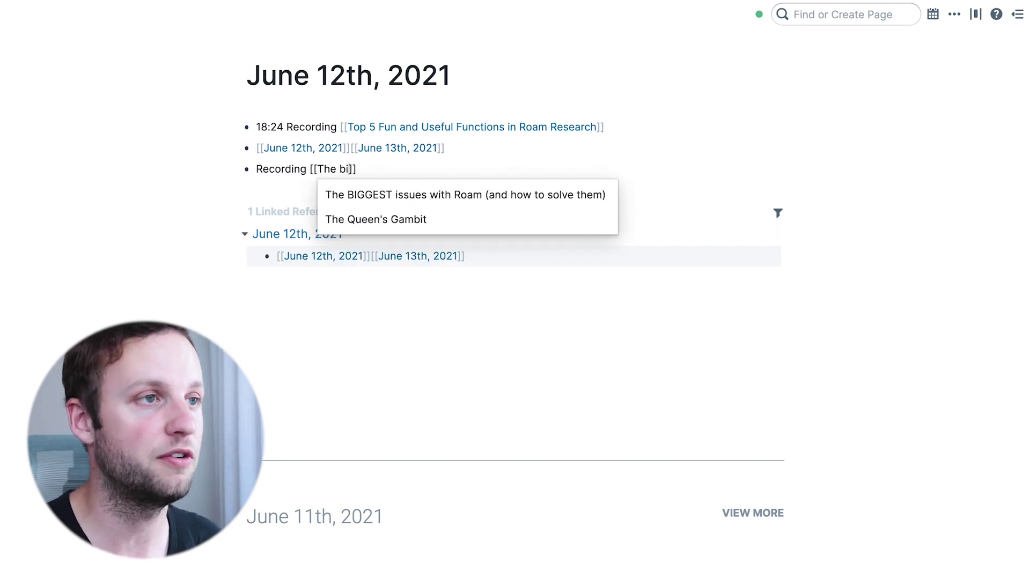
pyautogui.press('Return')
pyautogui.write('/to')
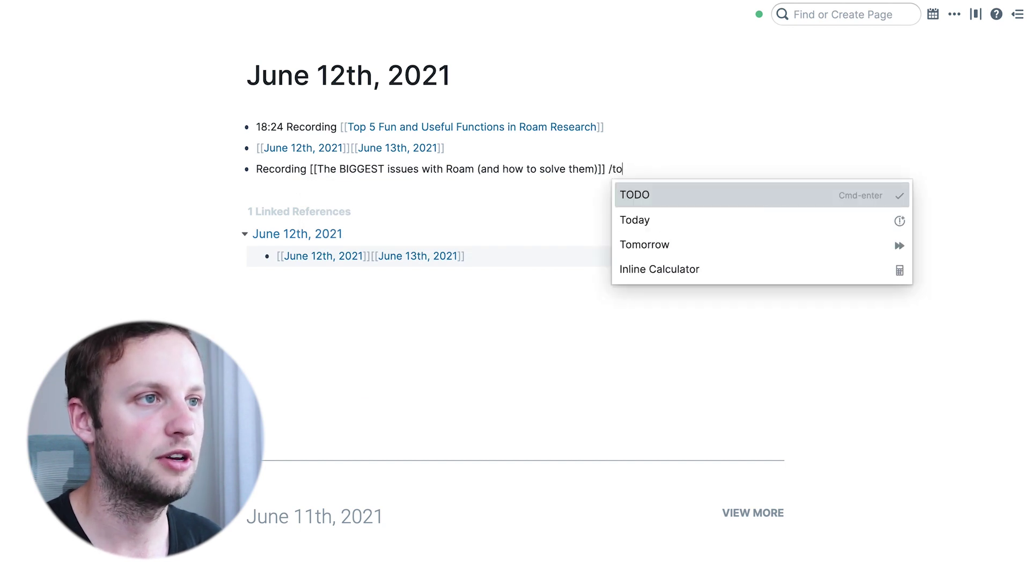
pyautogui.write('m')
pyautogui.press('Return')
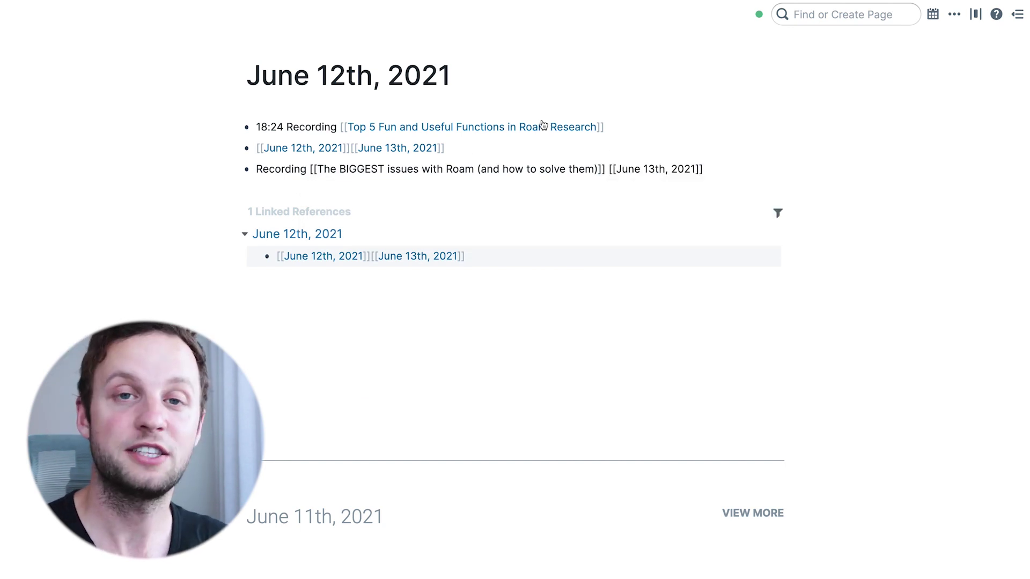
pyautogui.click(784, 161)
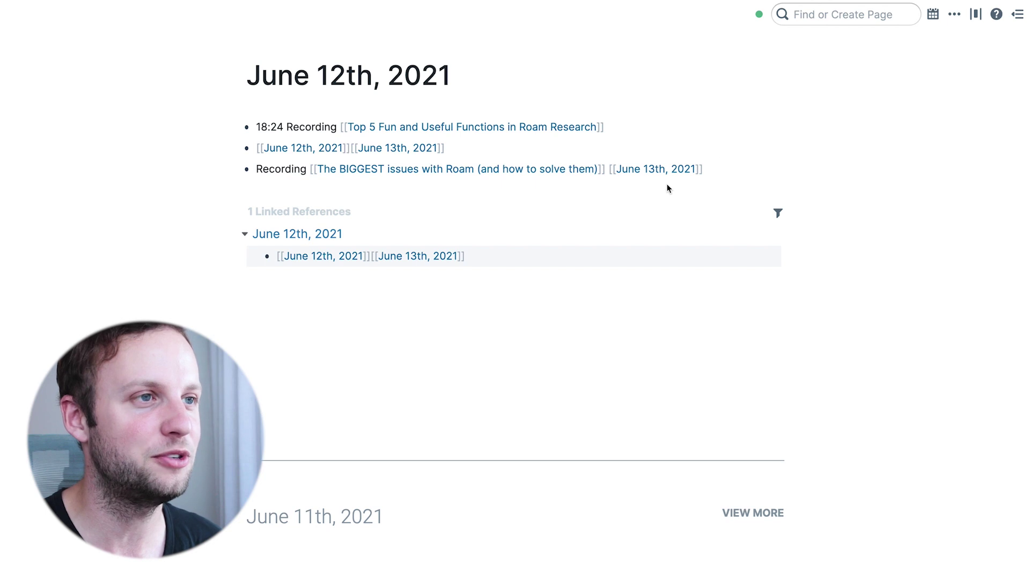
# Step: Open the June 13th, 2021 page, then follow its reference back to June 12th, 2021
pyautogui.click(673, 170)
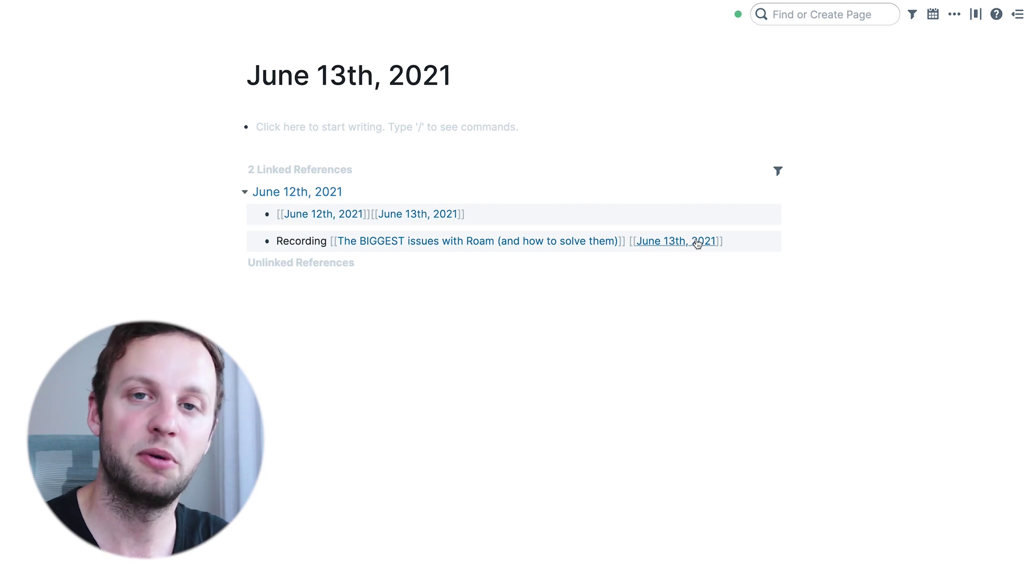
pyautogui.click(313, 217)
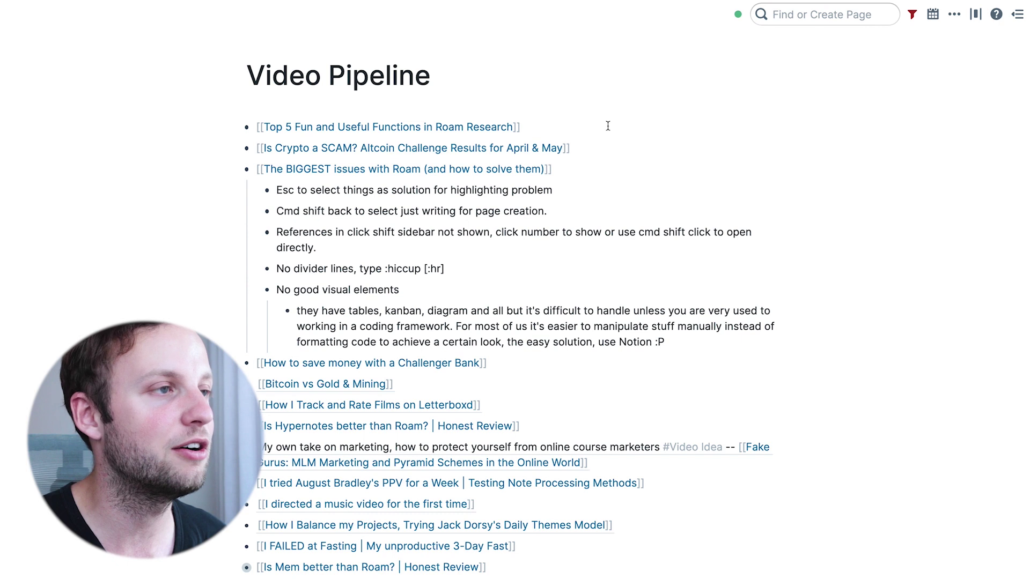
# Step: Append a June 12th, 2021 link to the Top 5 Fun and Useful Functions entry, then return to Daily Notes
pyautogui.click(555, 130)
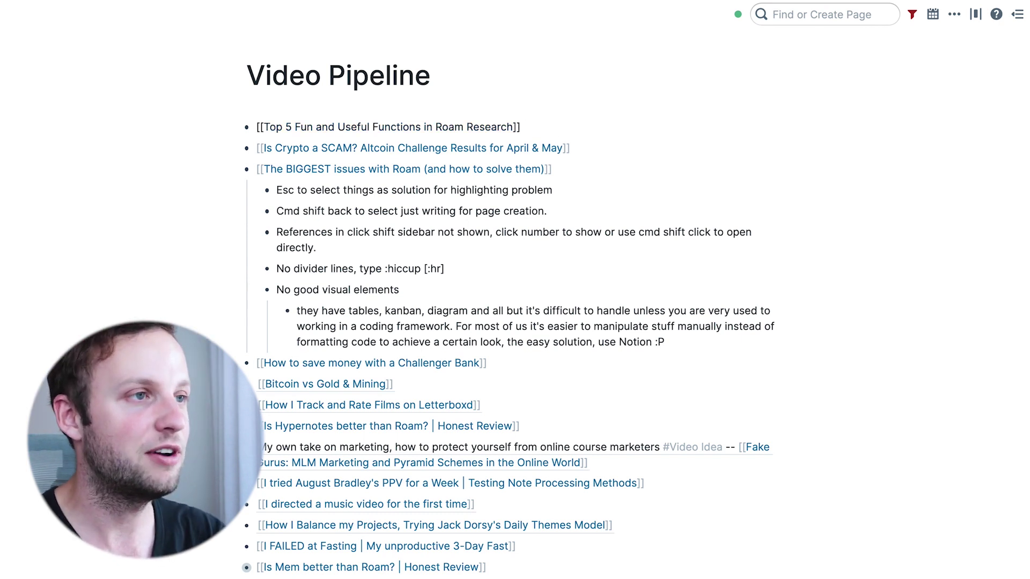
pyautogui.write('/')
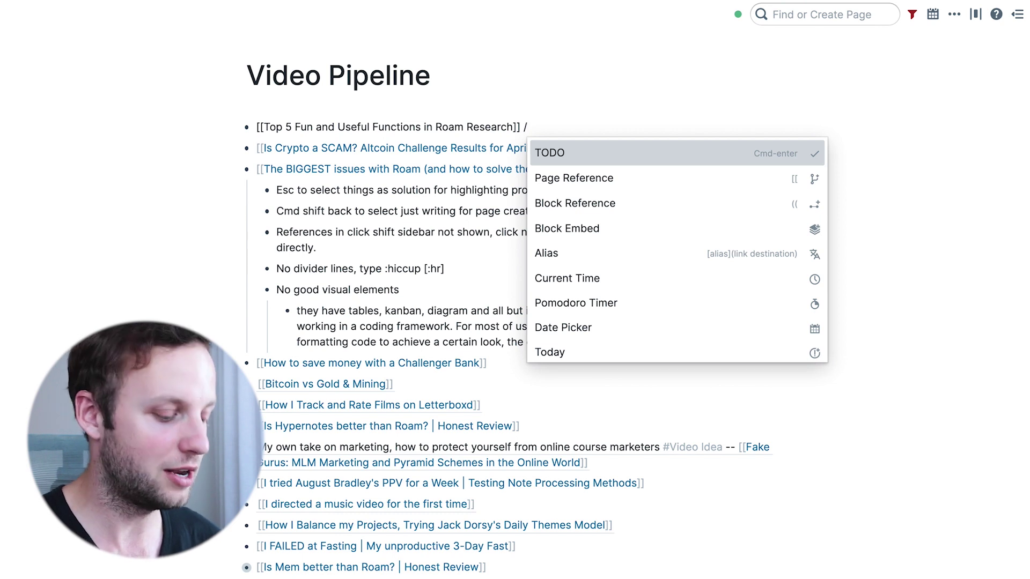
pyautogui.write('to')
pyautogui.press('Down')
pyautogui.press('Return')
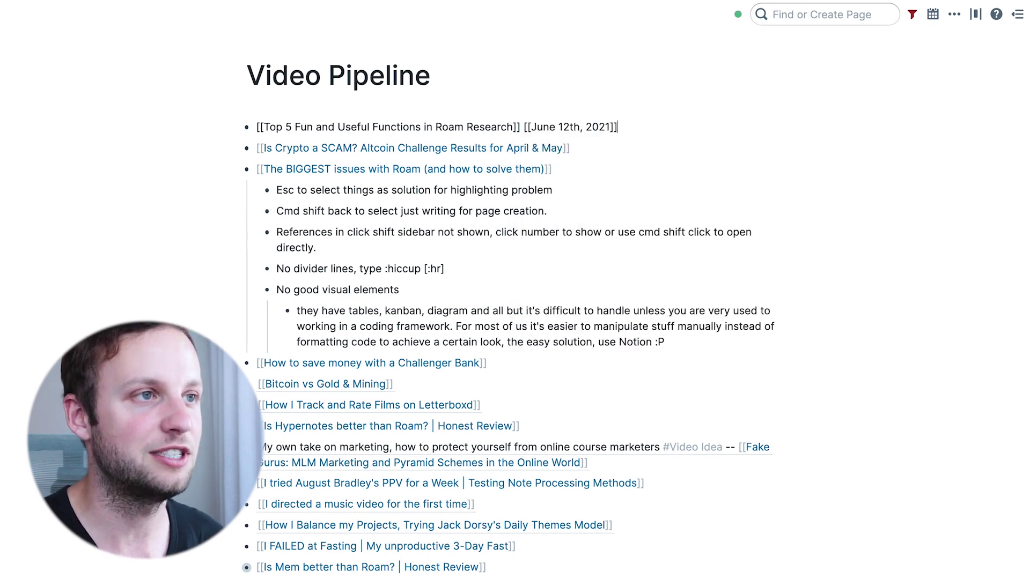
pyautogui.click(837, 131)
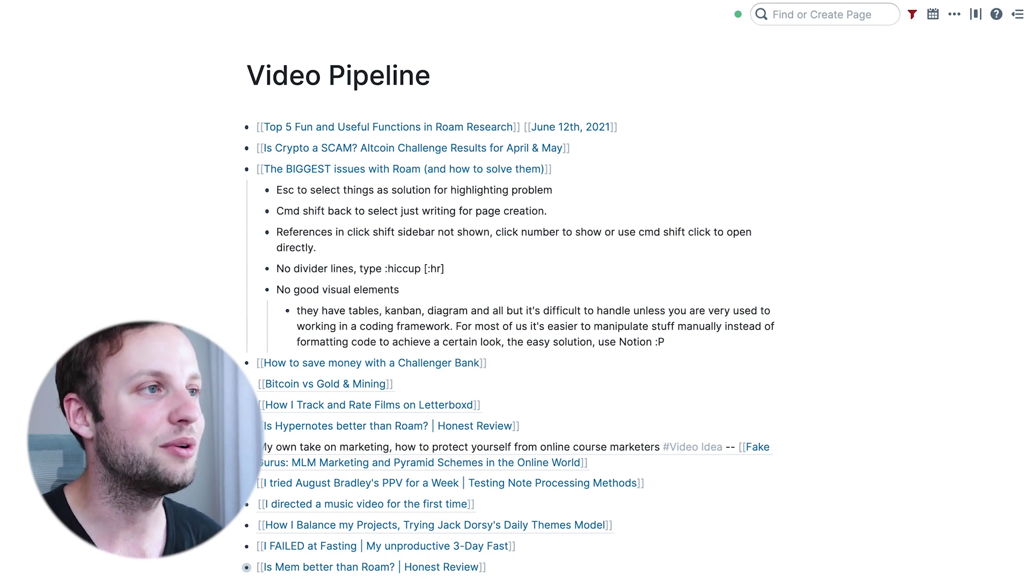
pyautogui.hotkey('alt', 'shift', 'd')
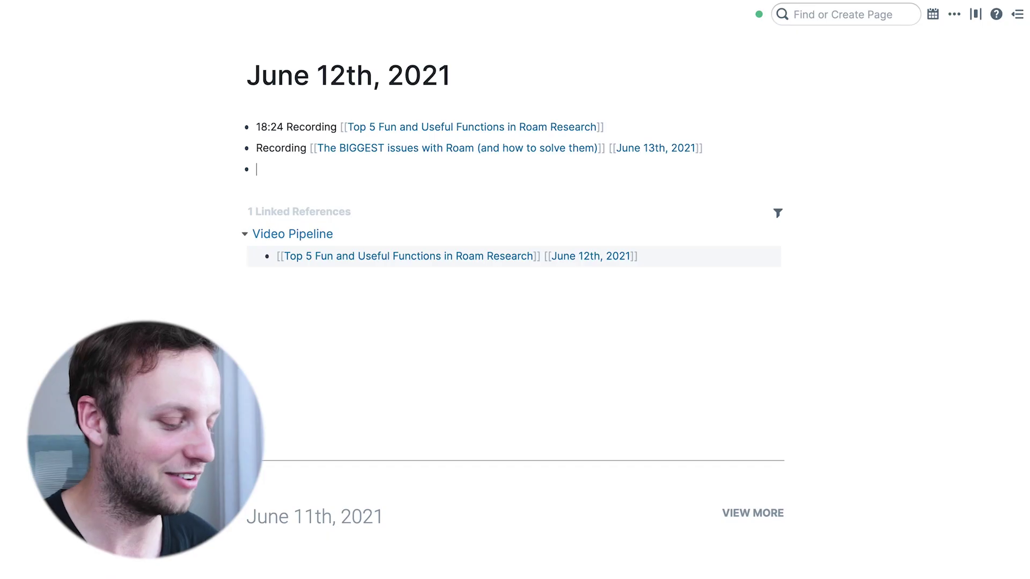
# Step: Insert a /drawing canvas and sketch a blue W with a period after it
pyautogui.write('/dra')
pyautogui.press('Return')
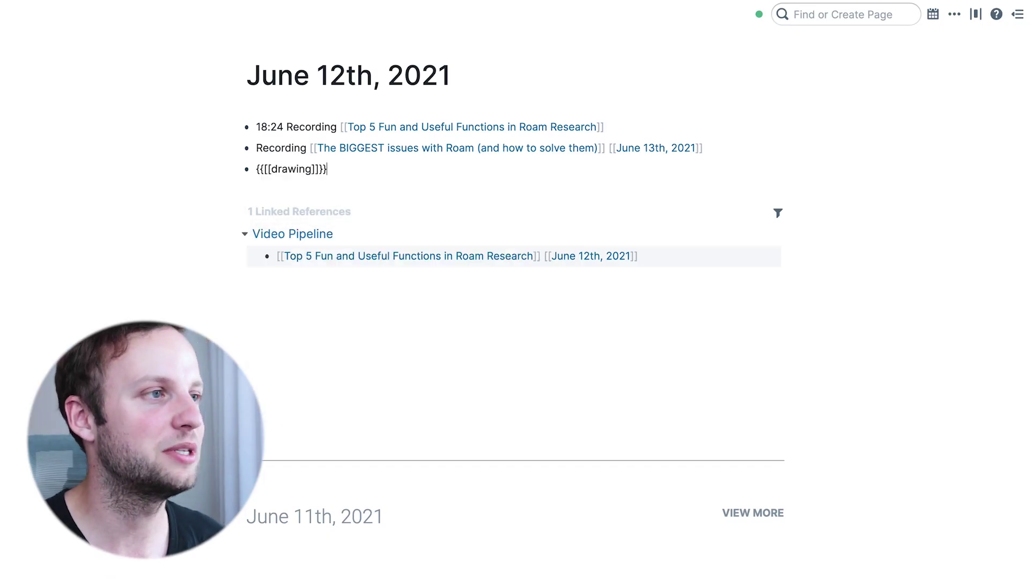
pyautogui.press('Return')
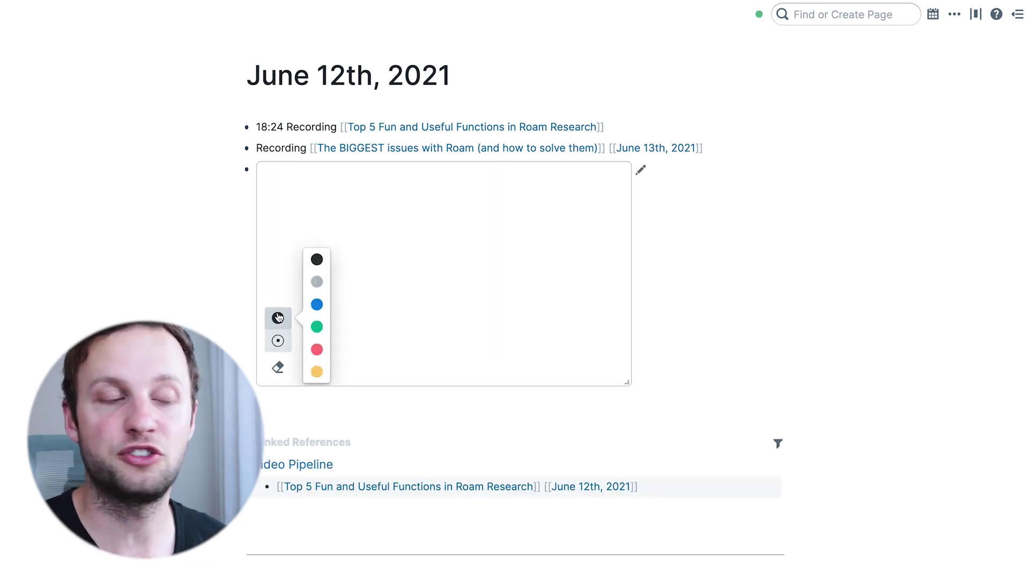
pyautogui.click(313, 307)
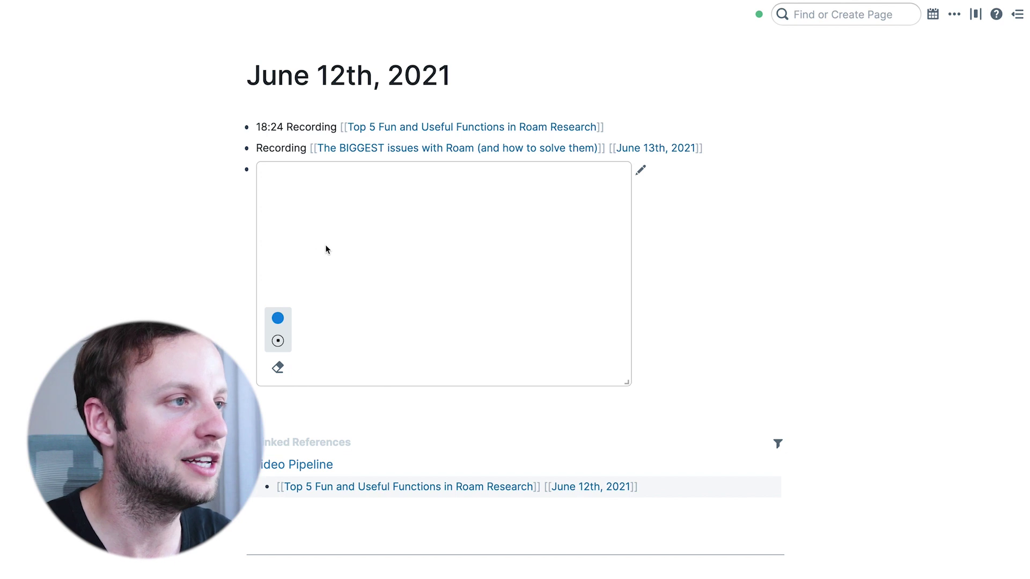
pyautogui.moveTo(320, 238)
pyautogui.mouseDown()
pyautogui.moveTo(328, 263)
pyautogui.moveTo(361, 249)
pyautogui.moveTo(373, 231)
pyautogui.moveTo(391, 267)
pyautogui.moveTo(402, 248)
pyautogui.moveTo(448, 271)
pyautogui.moveTo(455, 236)
pyautogui.mouseUp()
pyautogui.click(471, 275)
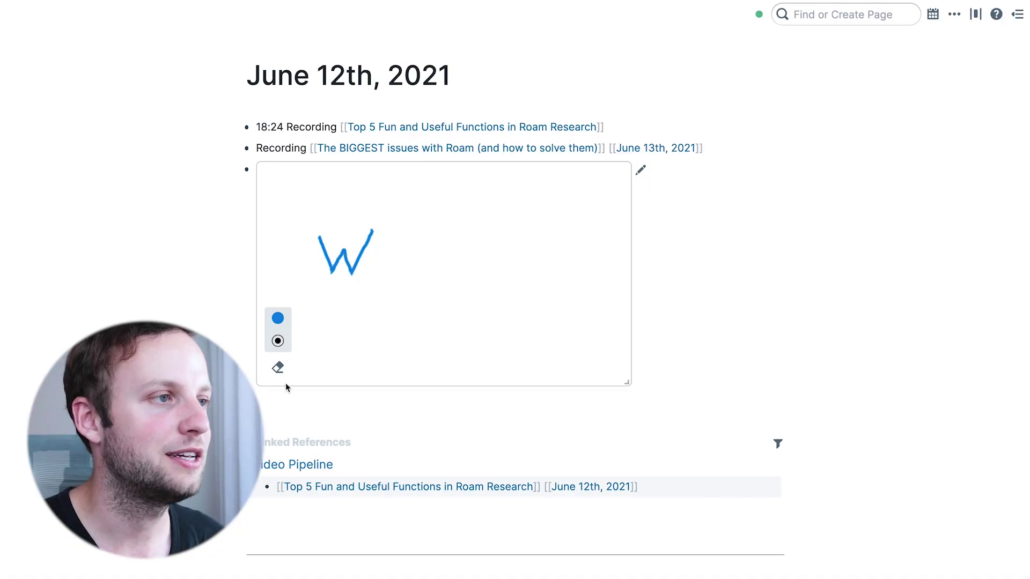
# Step: Erase the blue W and draw the Roam ellipse with a line leading up-left
pyautogui.click(289, 365)
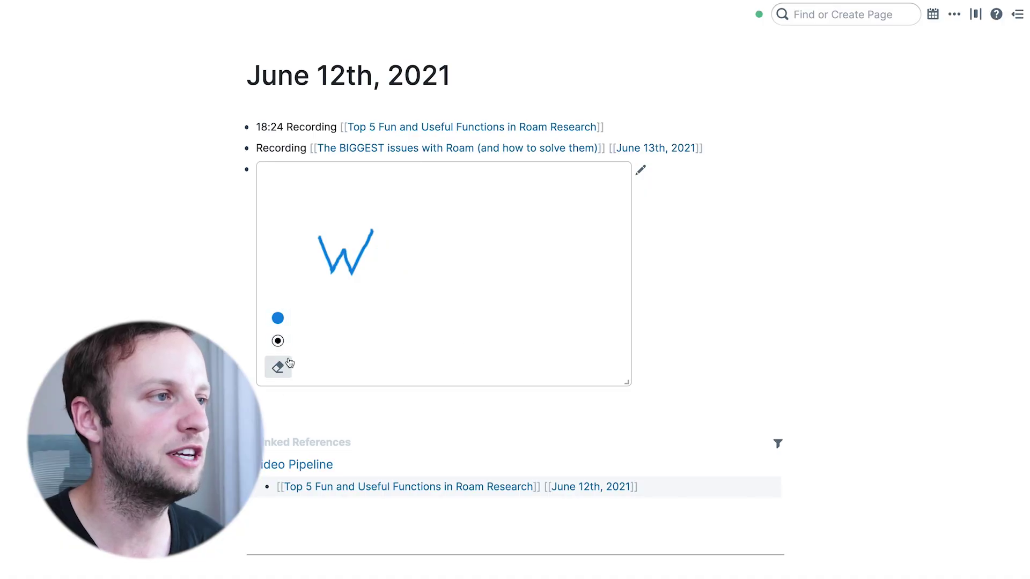
pyautogui.moveTo(330, 274)
pyautogui.mouseDown()
pyautogui.moveTo(301, 251)
pyautogui.moveTo(377, 234)
pyautogui.mouseUp()
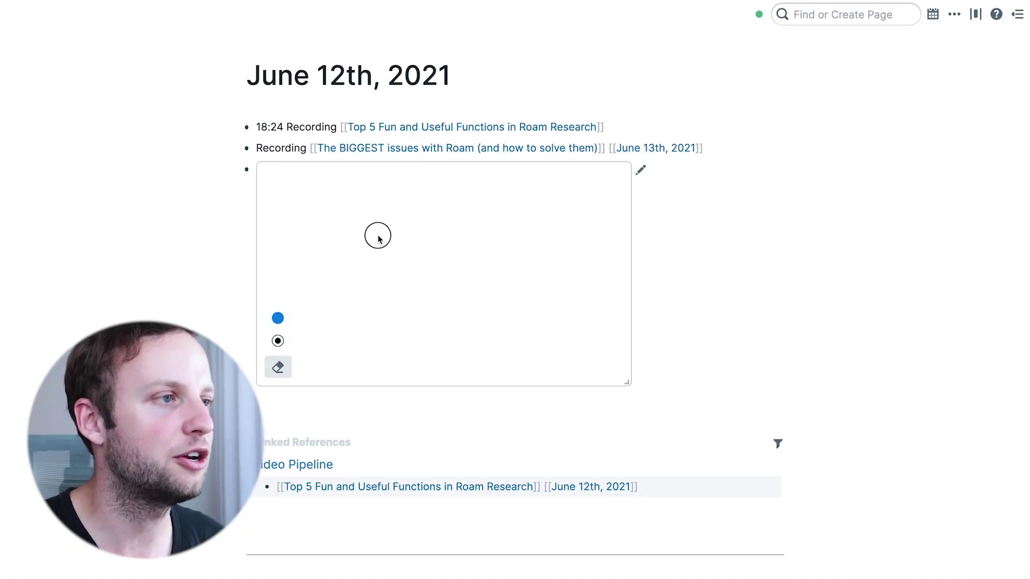
pyautogui.moveTo(372, 288)
pyautogui.mouseDown()
pyautogui.moveTo(390, 309)
pyautogui.moveTo(414, 306)
pyautogui.moveTo(412, 296)
pyautogui.moveTo(448, 308)
pyautogui.moveTo(462, 294)
pyautogui.moveTo(481, 300)
pyautogui.moveTo(370, 256)
pyautogui.moveTo(538, 316)
pyautogui.moveTo(479, 278)
pyautogui.mouseUp()
pyautogui.moveTo(366, 258); pyautogui.dragTo(346, 214)
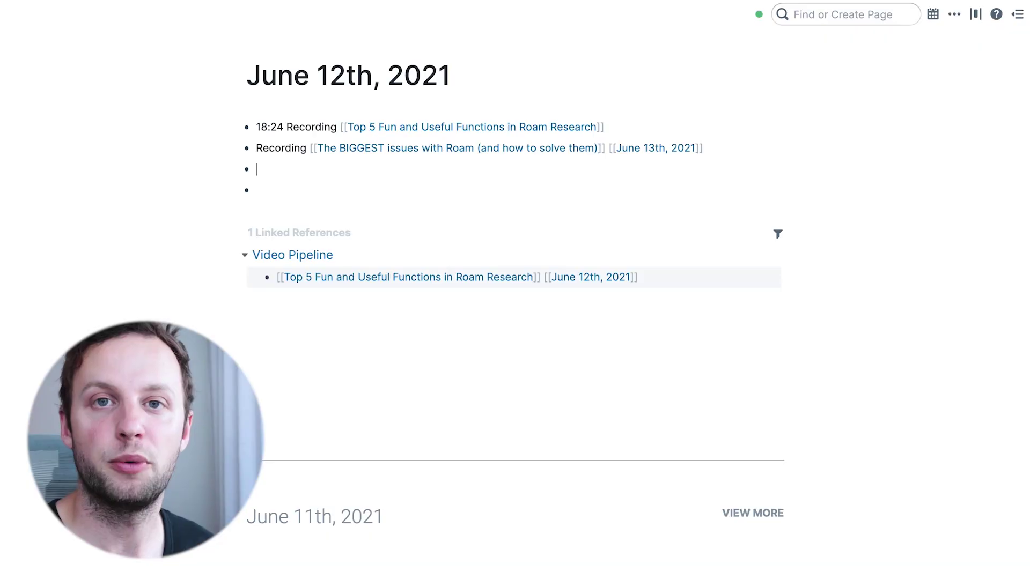
# Step: Insert a /slider block, then drag its rating to 0, to 10, and back to the middle
pyautogui.write('/slider')
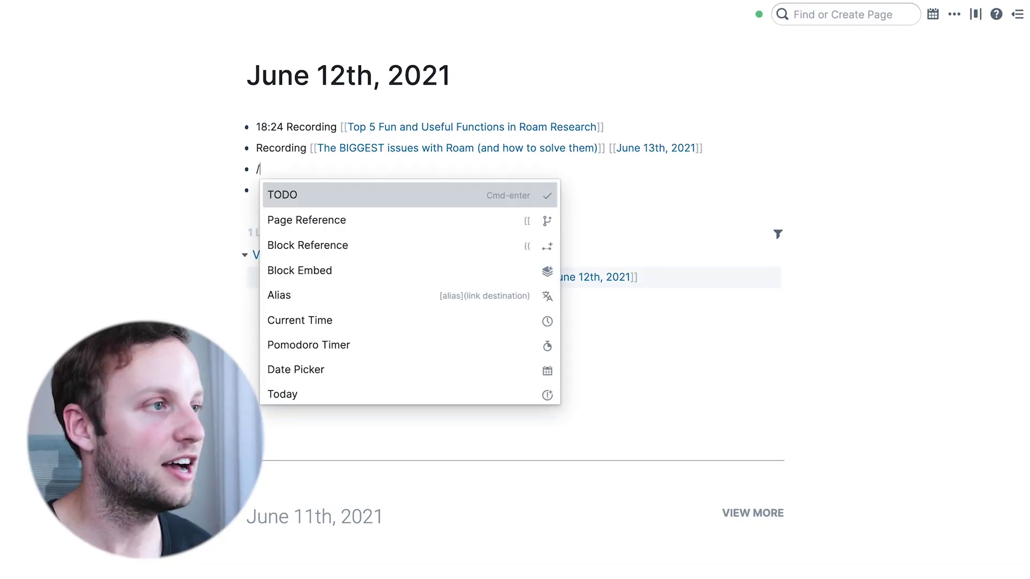
pyautogui.press('Return')
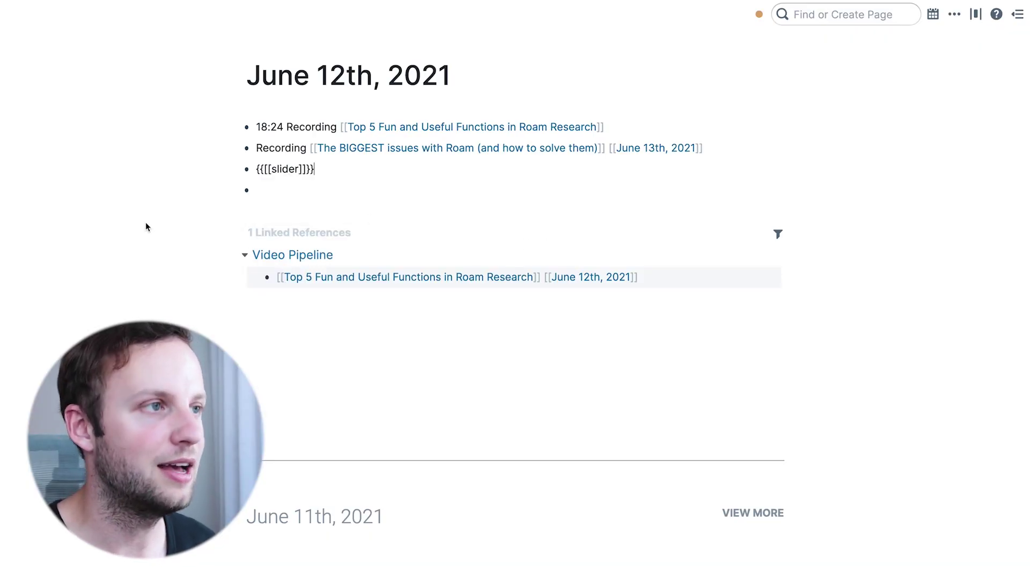
pyautogui.click(145, 227)
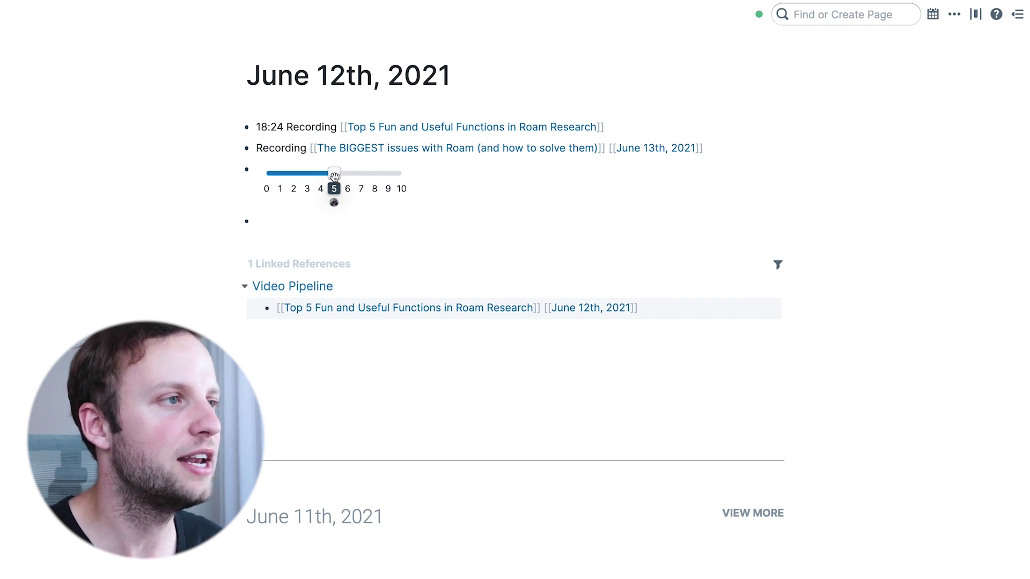
pyautogui.moveTo(334, 177); pyautogui.dragTo(255, 177)
pyautogui.moveTo(357, 177); pyautogui.dragTo(432, 177)
pyautogui.moveTo(402, 203)
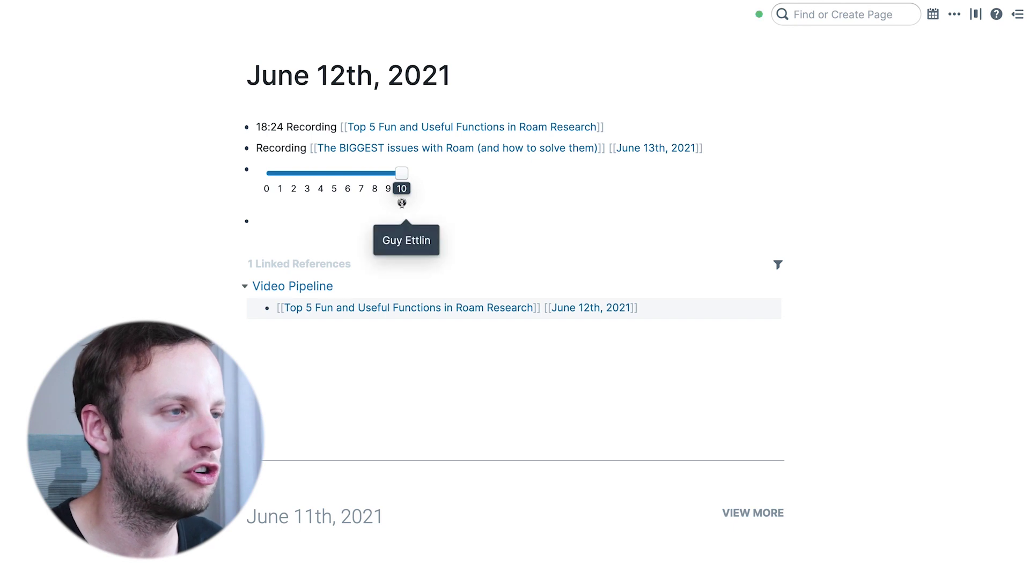
pyautogui.moveTo(405, 177); pyautogui.dragTo(361, 175)
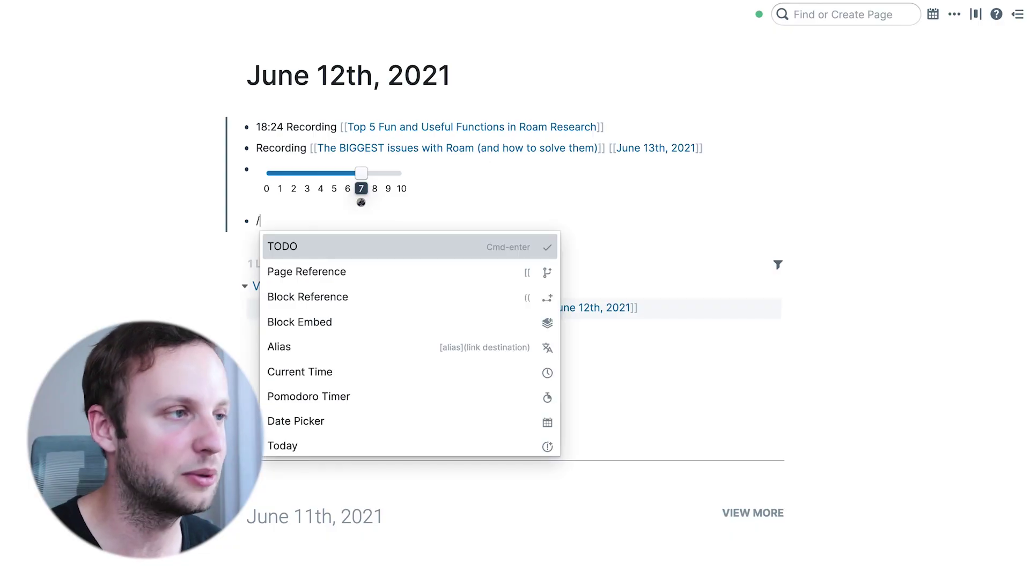
# Step: Insert a Pomodoro Timer with /pom and start it at its 1-minute duration
pyautogui.write('pom')
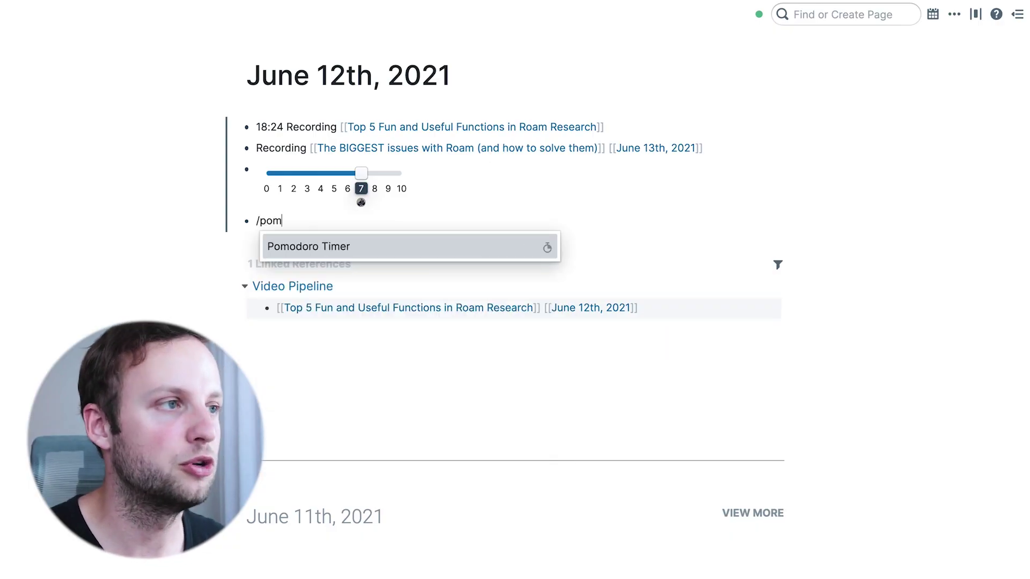
pyautogui.press('Return')
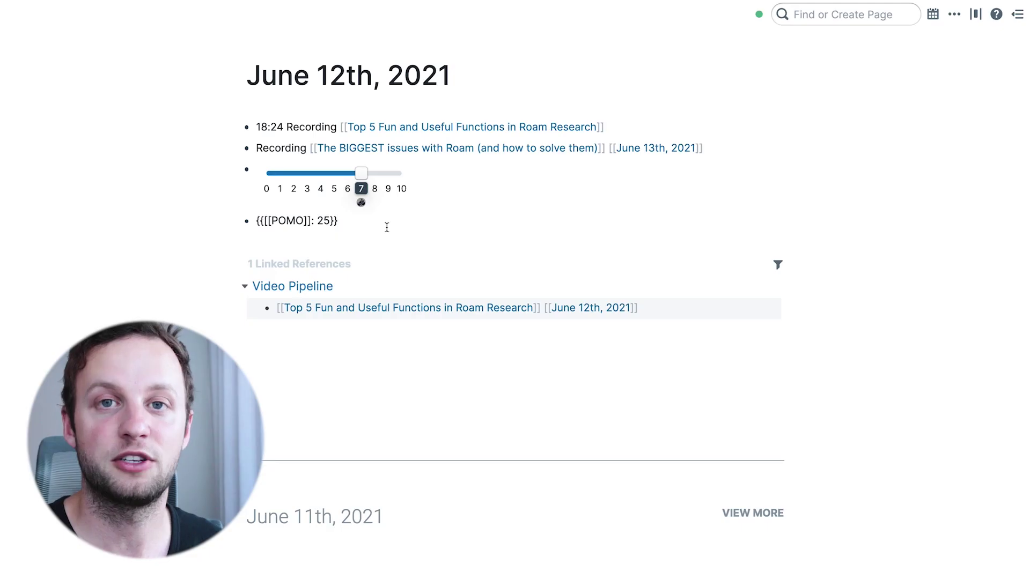
pyautogui.click(221, 246)
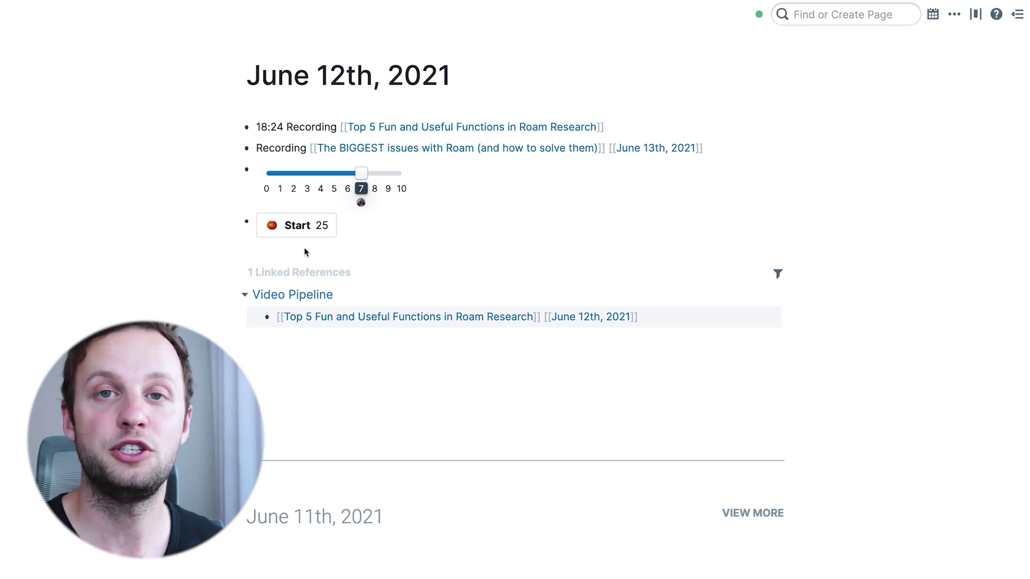
pyautogui.click(384, 228)
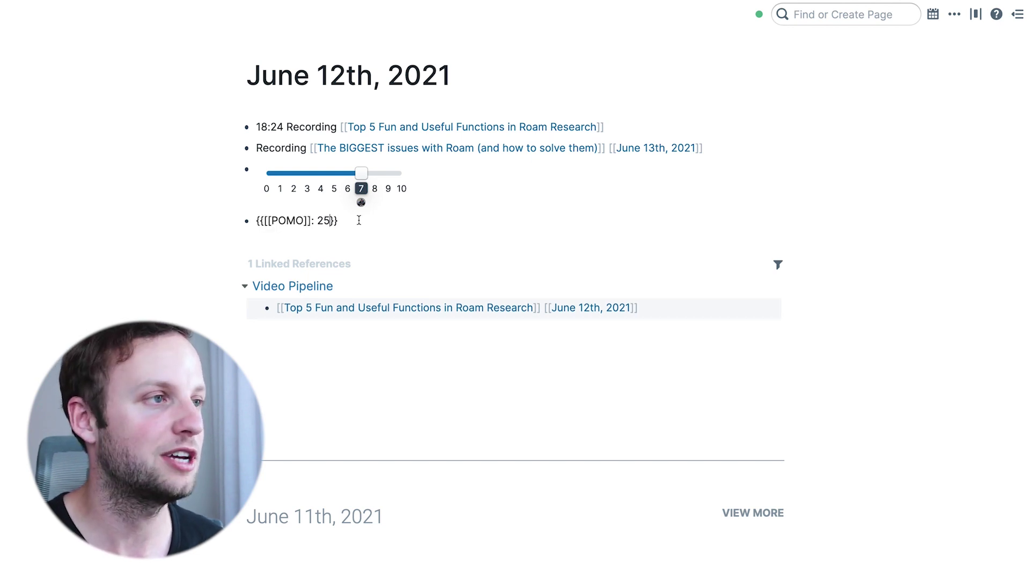
pyautogui.click(105, 276)
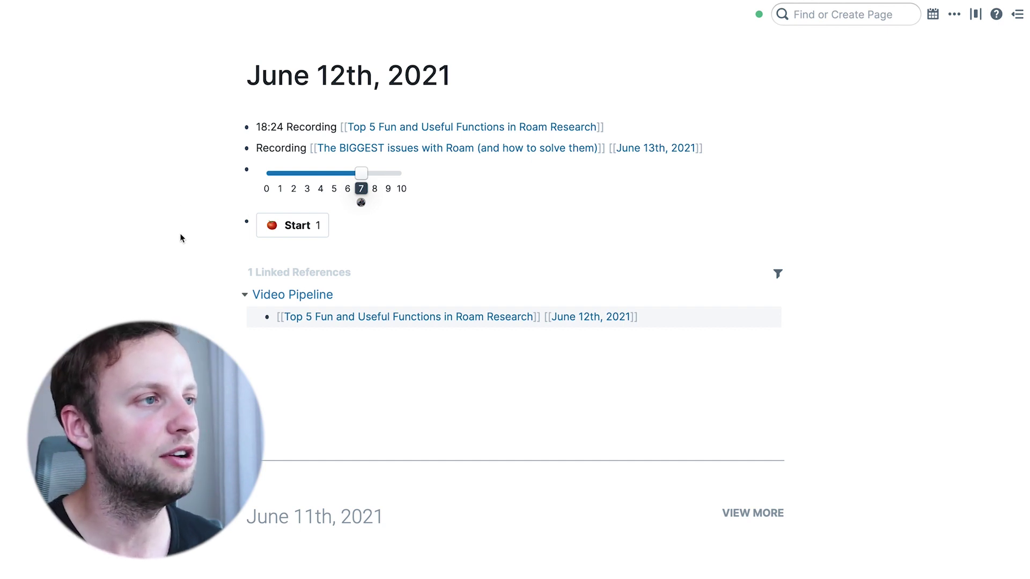
pyautogui.click(299, 231)
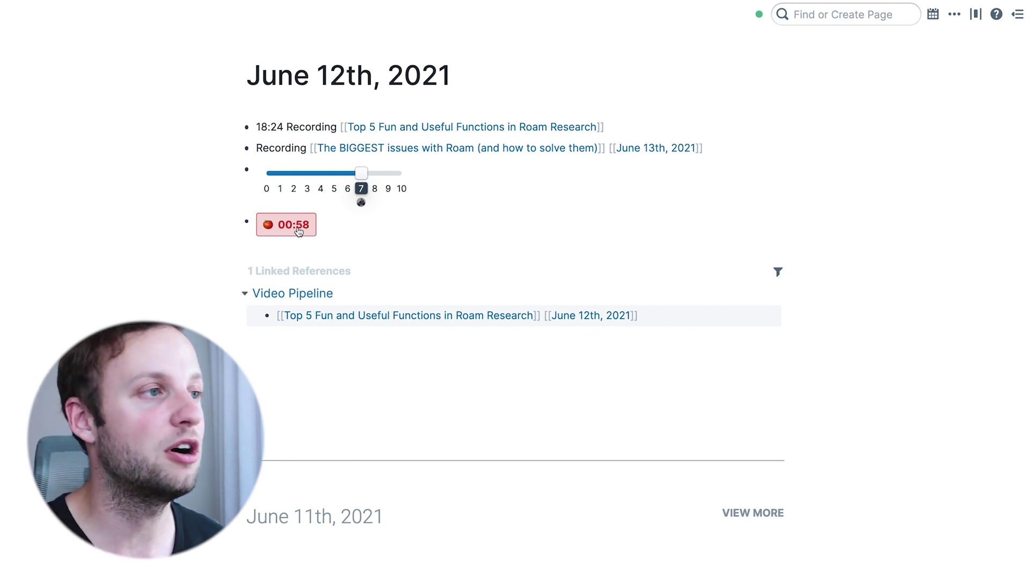
# Step: Change the timer duration to 0.1 minutes and start it
pyautogui.click(328, 220)
pyautogui.press('BackSpace')
pyautogui.press('BackSpace')
pyautogui.write('0.1')
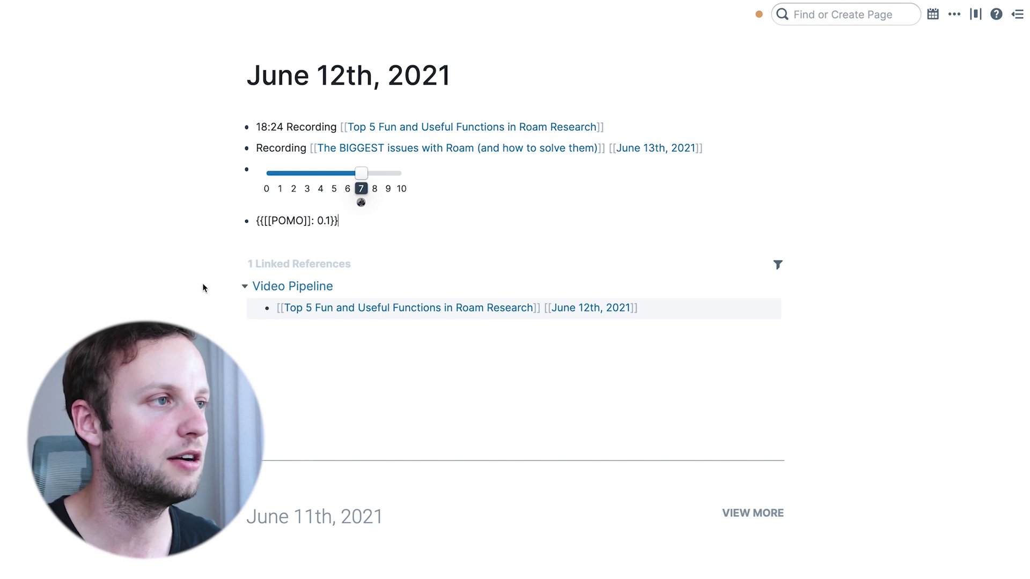
pyautogui.click(188, 277)
pyautogui.click(298, 227)
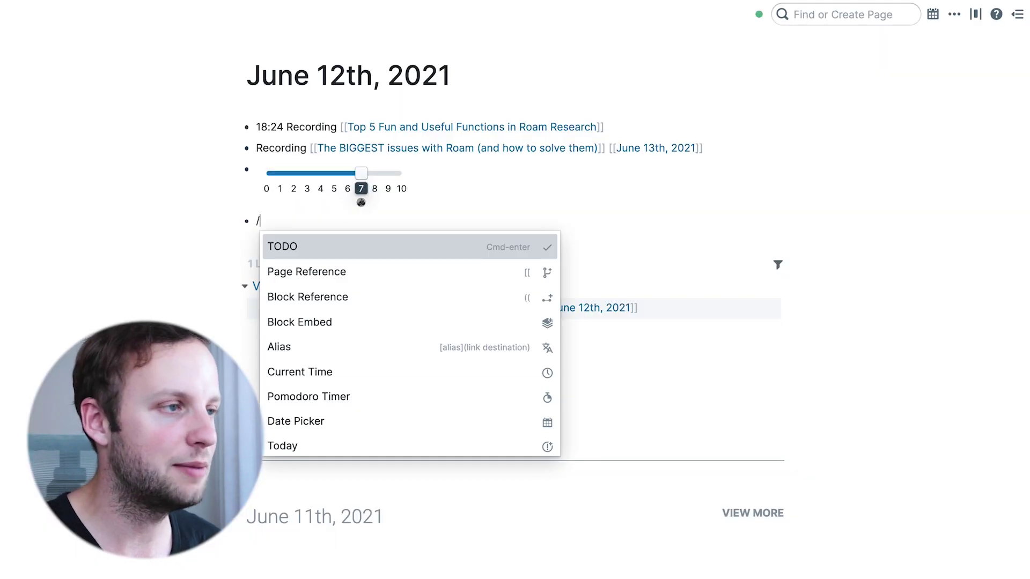
# Step: Insert a /pom Pomodoro Timer, add a bullet below, and start the 25-minute countdown
pyautogui.write('pom')
pyautogui.press('Return')
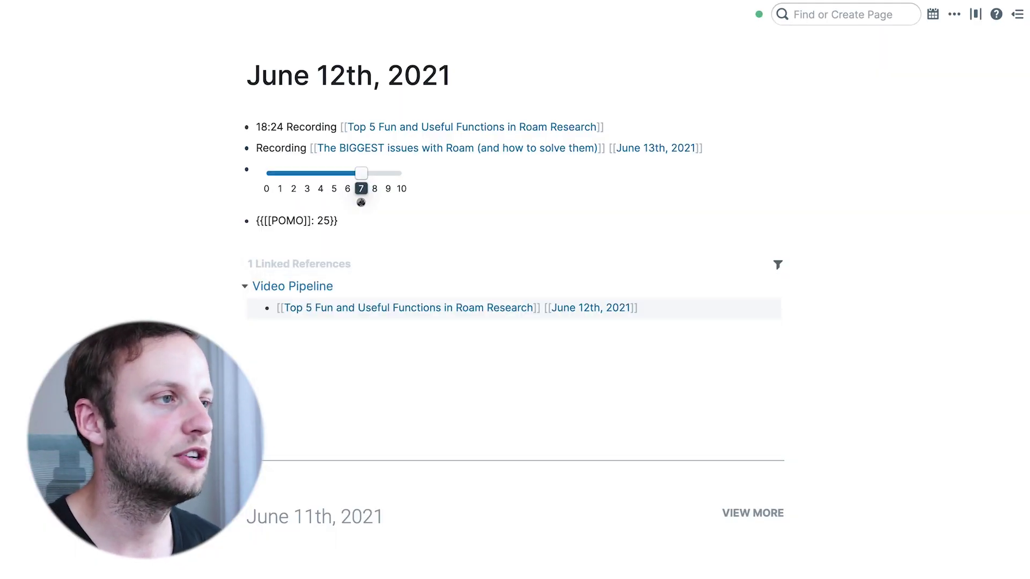
pyautogui.press('Return')
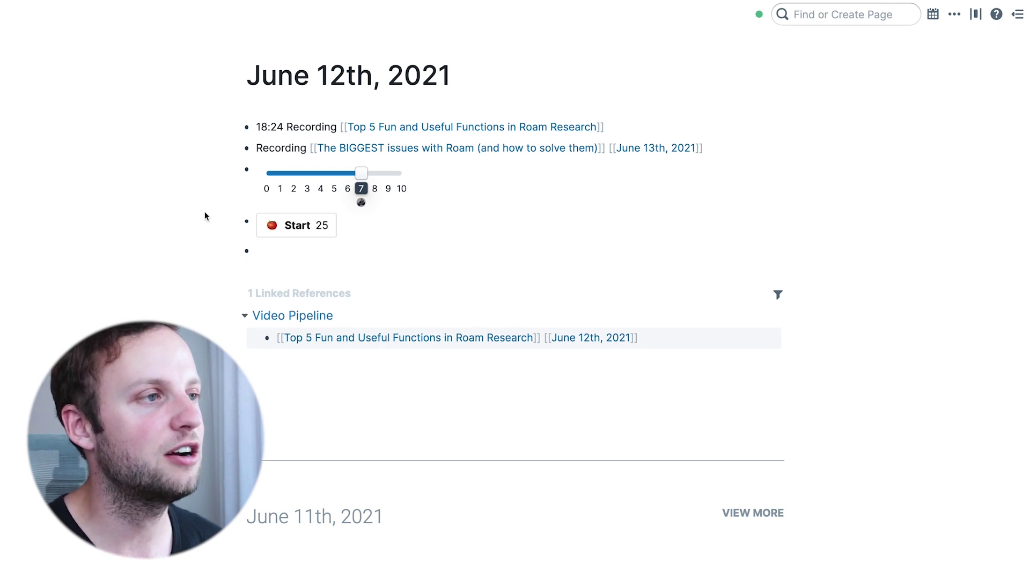
pyautogui.click(294, 227)
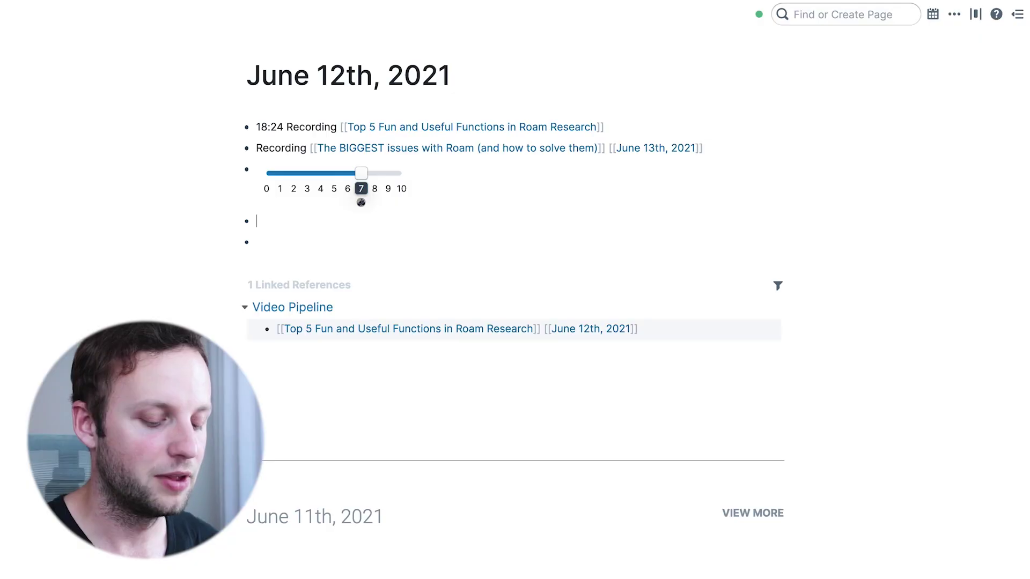
# Step: Insert a Pomodoro Timer with /pom and change its duration from 25 to 0.5 minutes
pyautogui.write('/pom')
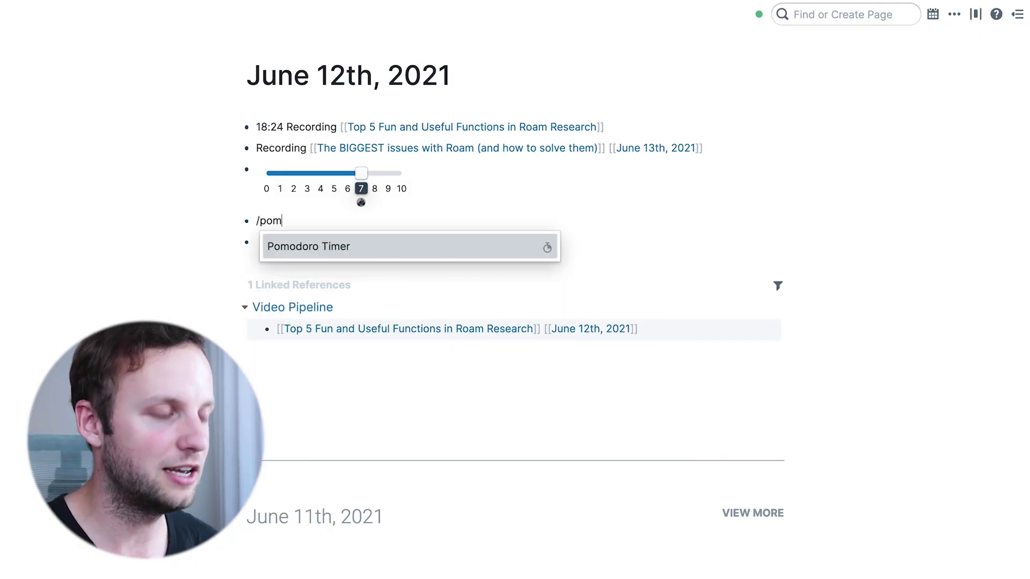
pyautogui.press('Return')
pyautogui.press('Left')
pyautogui.press('BackSpace')
pyautogui.press('BackSpace')
pyautogui.write('0.5')
pyautogui.click(504, 239)
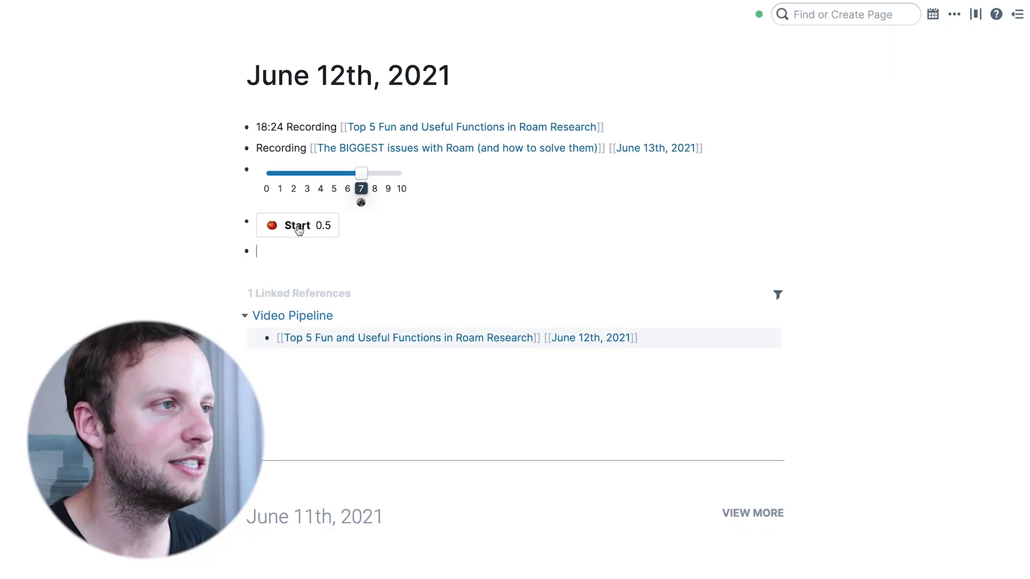
# Step: Start the 0.5-minute timer and type the note 'The biggest reason why Bitcoin is a better hedge against inflation…' below it
pyautogui.click(298, 230)
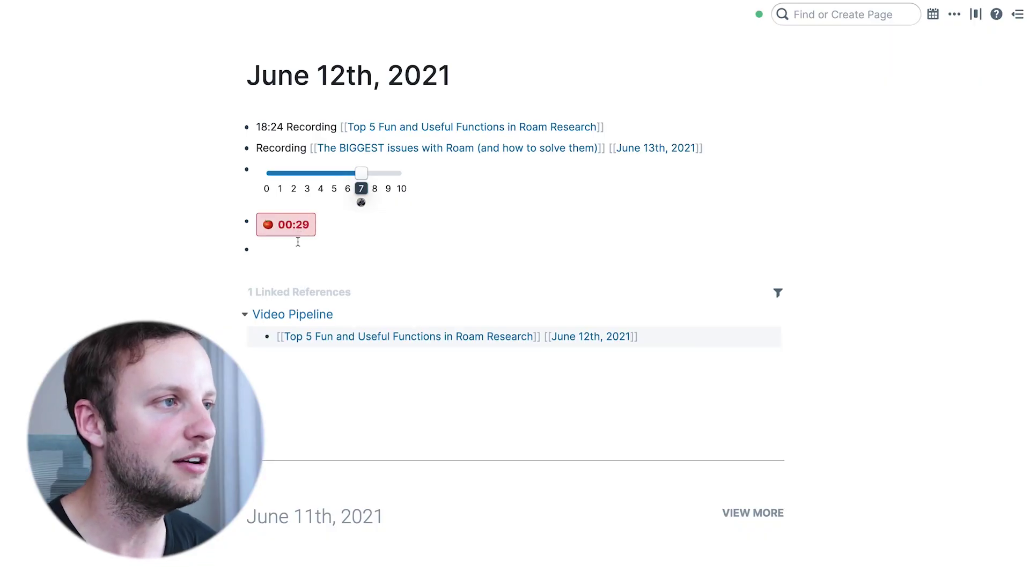
pyautogui.click(309, 247)
pyautogui.write('The biggest r')
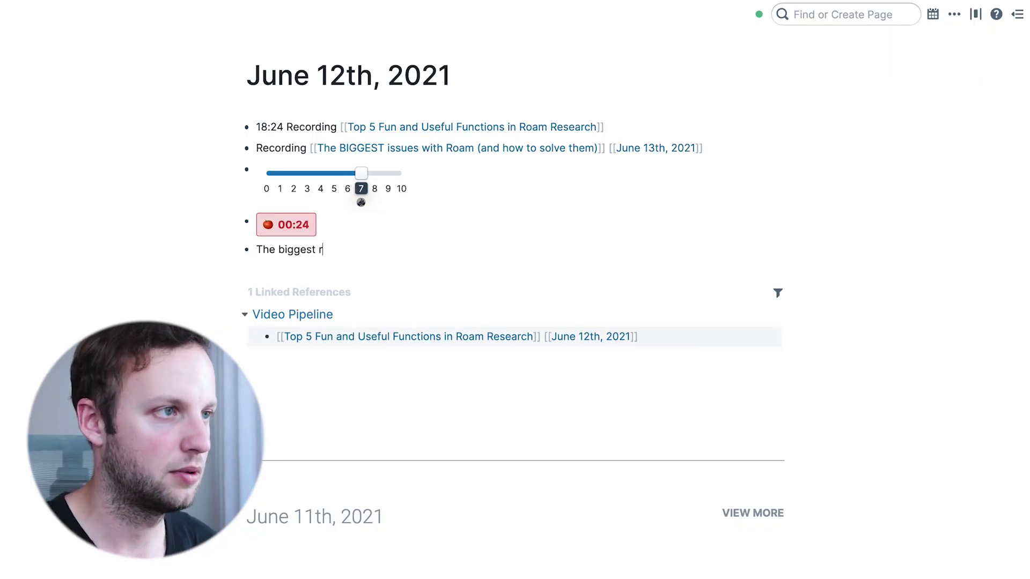
pyautogui.write('eason why Bitcoin is a better hedge against inflation is because it can actually incre')
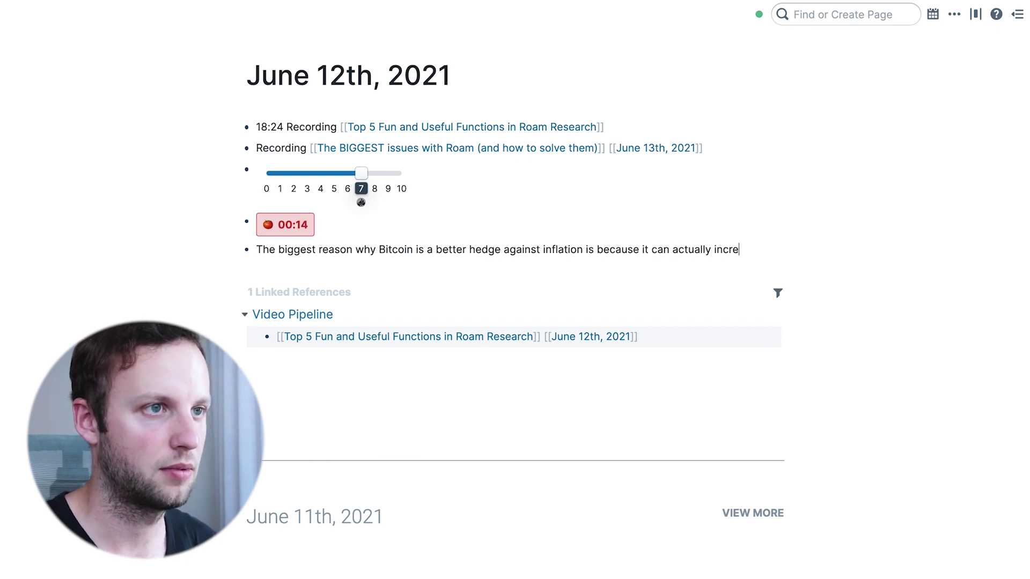
pyautogui.write("ase in value significantly. Gold tends to only keep it's value.")
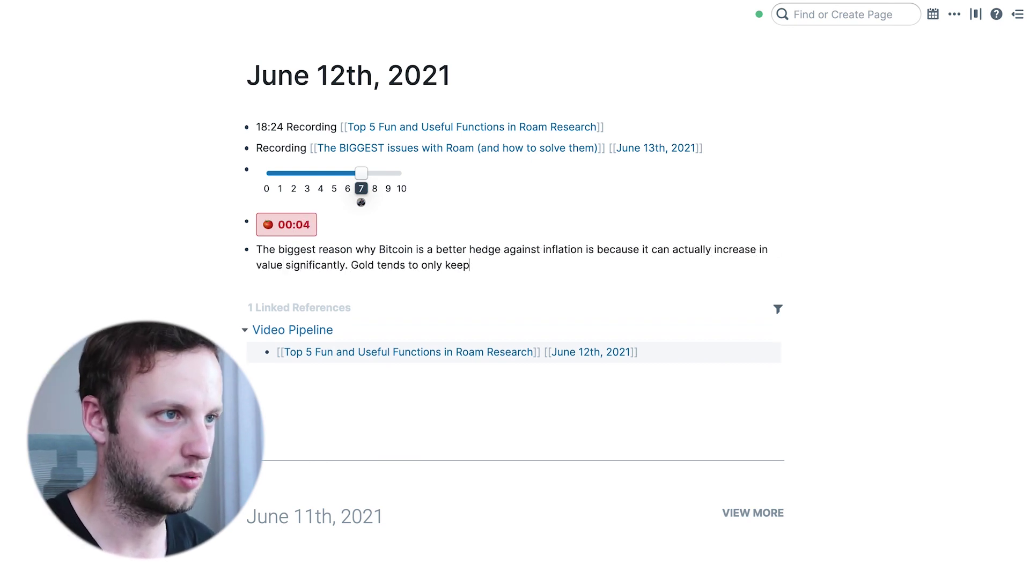